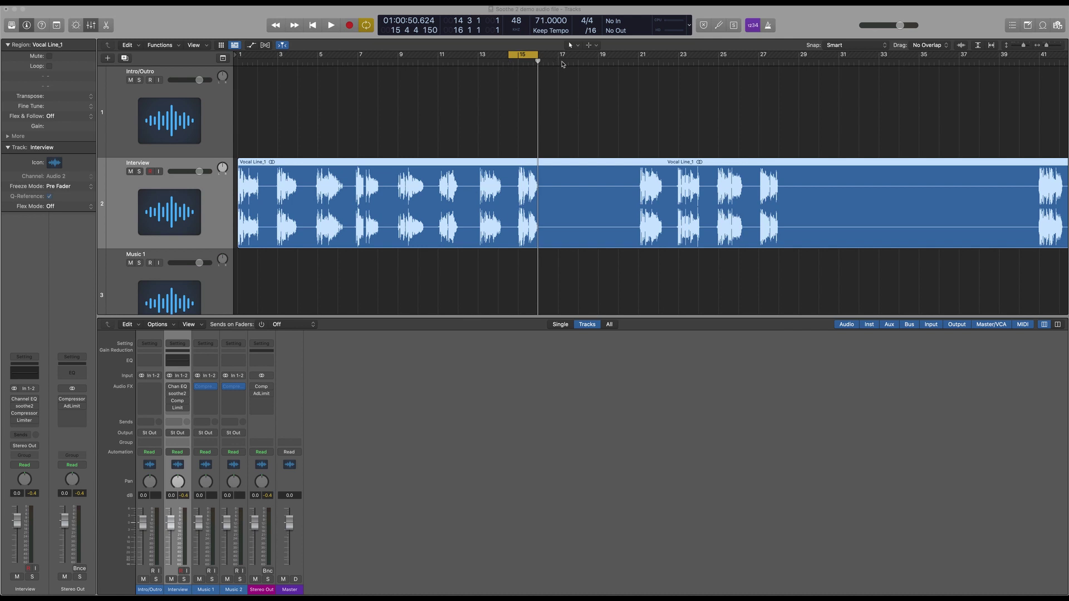
# Deselect the Vocal Line_1 region, then play the interview recording briefly and stop it.
pyautogui.click(559, 98)
pyautogui.press('space')
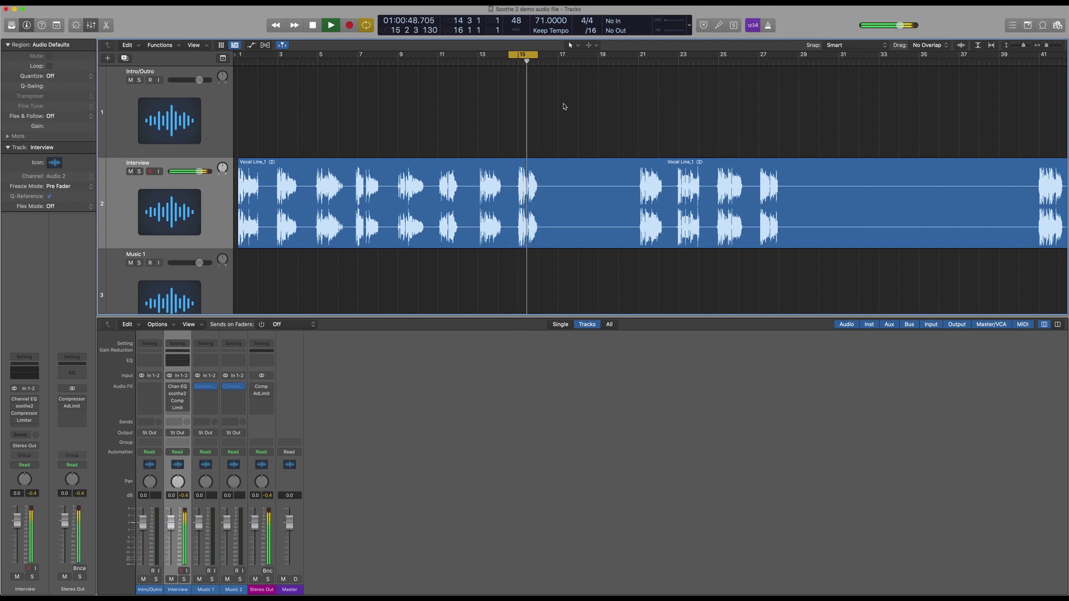
pyautogui.press('space')
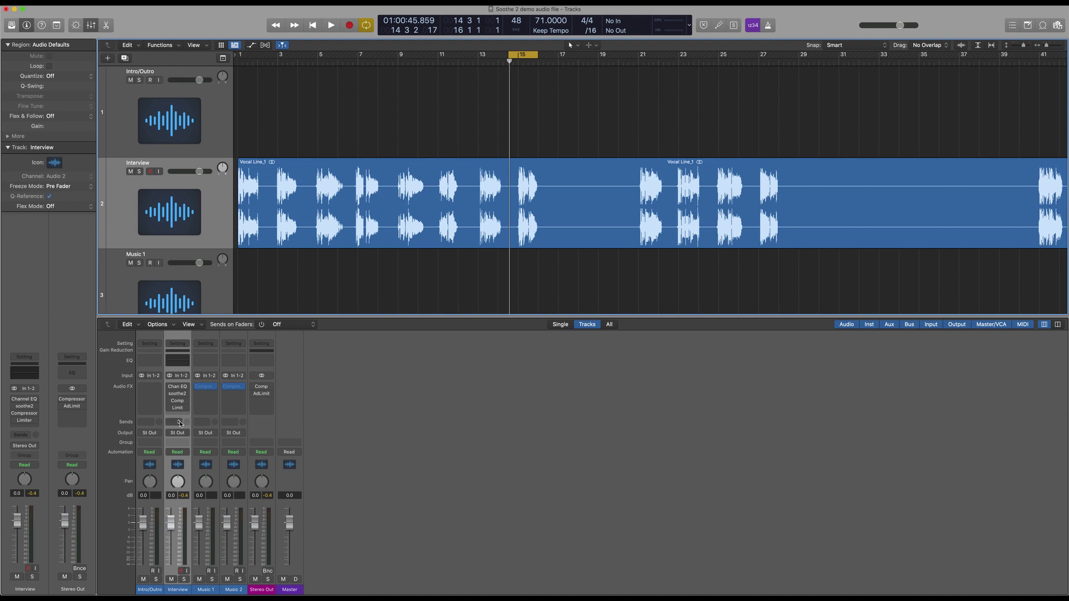
pyautogui.moveTo(178, 396)
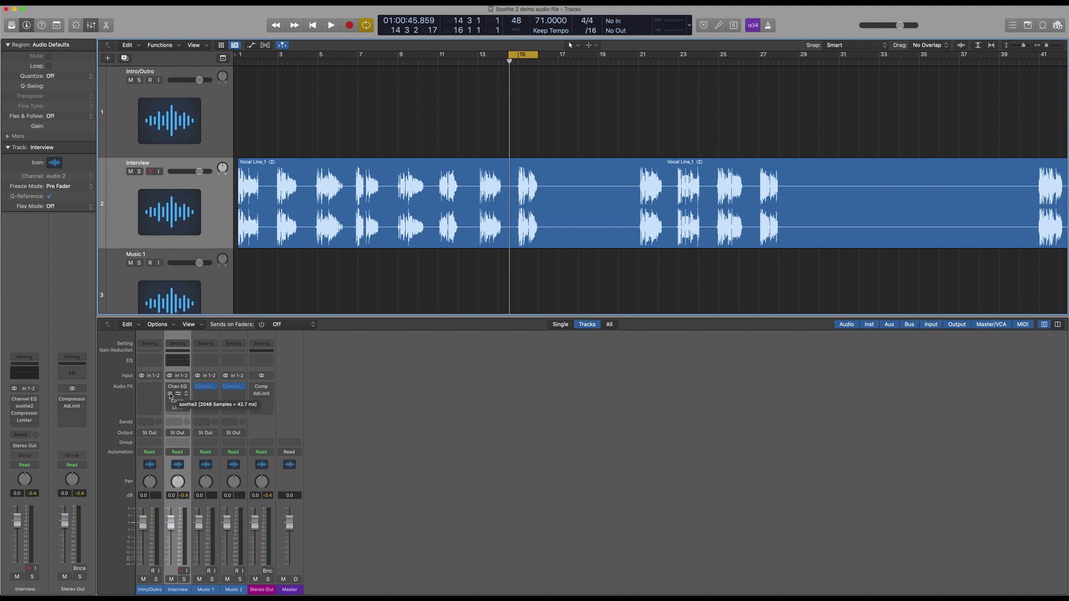
# Open the soothe2 editor on the Interview channel and move it toward the screen centre.
pyautogui.click(170, 394)
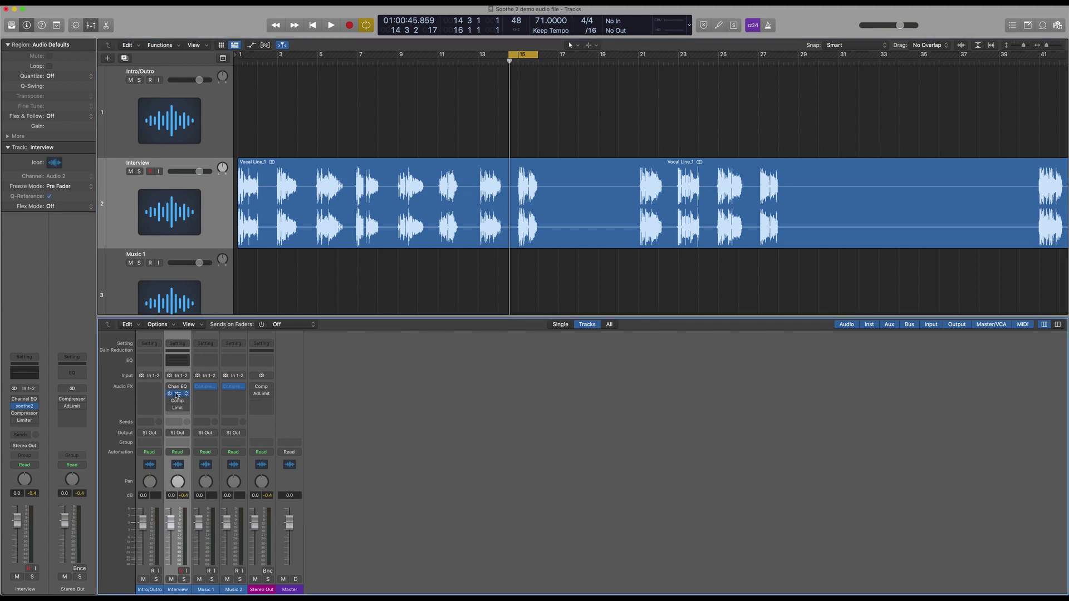
pyautogui.click(177, 394)
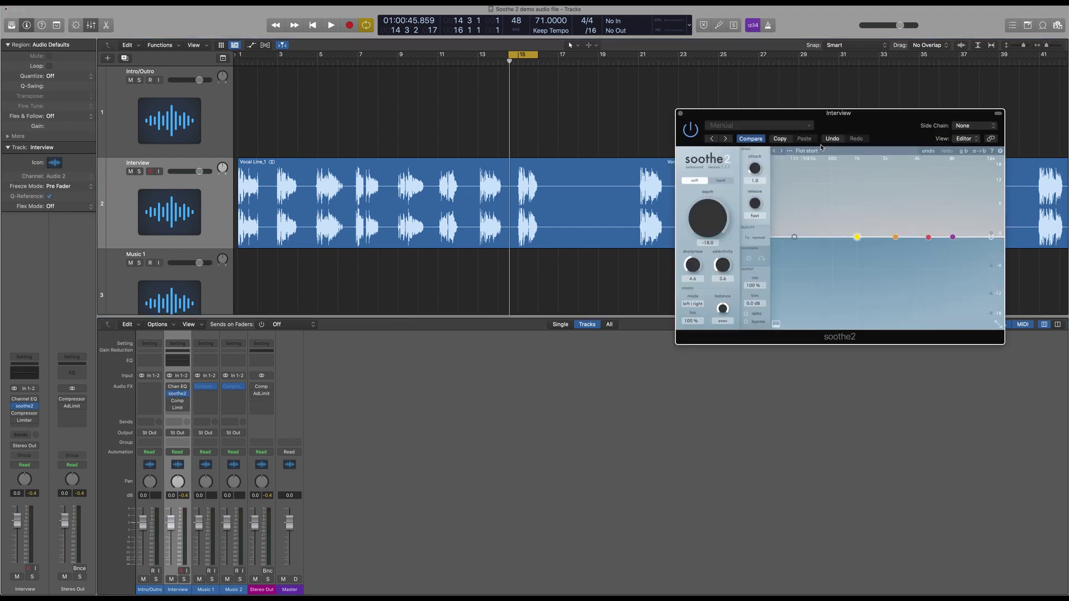
pyautogui.moveTo(872, 117); pyautogui.dragTo(544, 244)
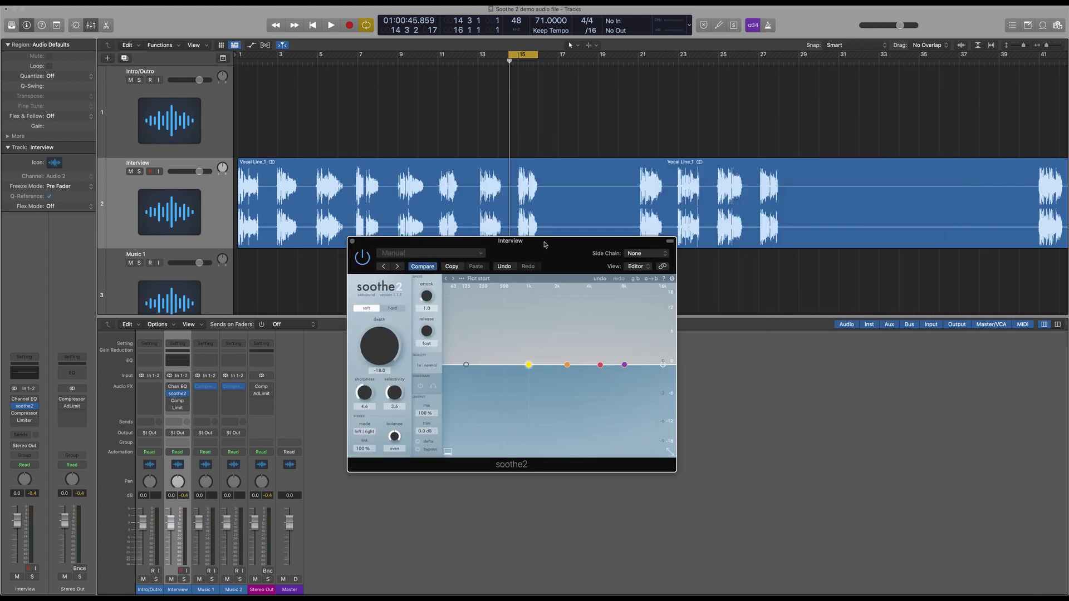
# Switch the soothe2 editor to large size and reposition it up and left.
pyautogui.click(669, 453)
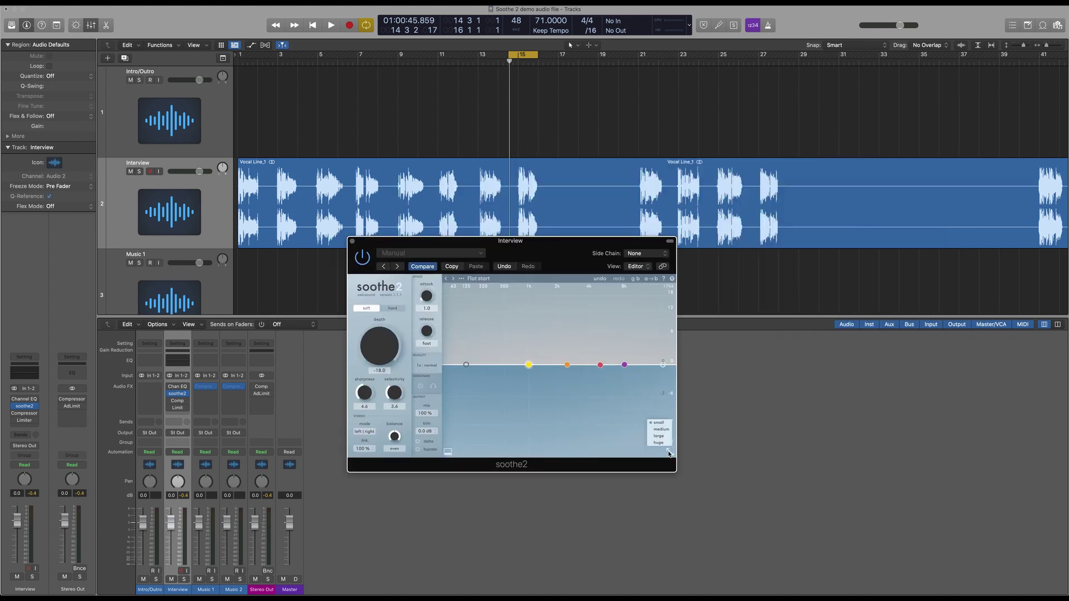
pyautogui.click(660, 436)
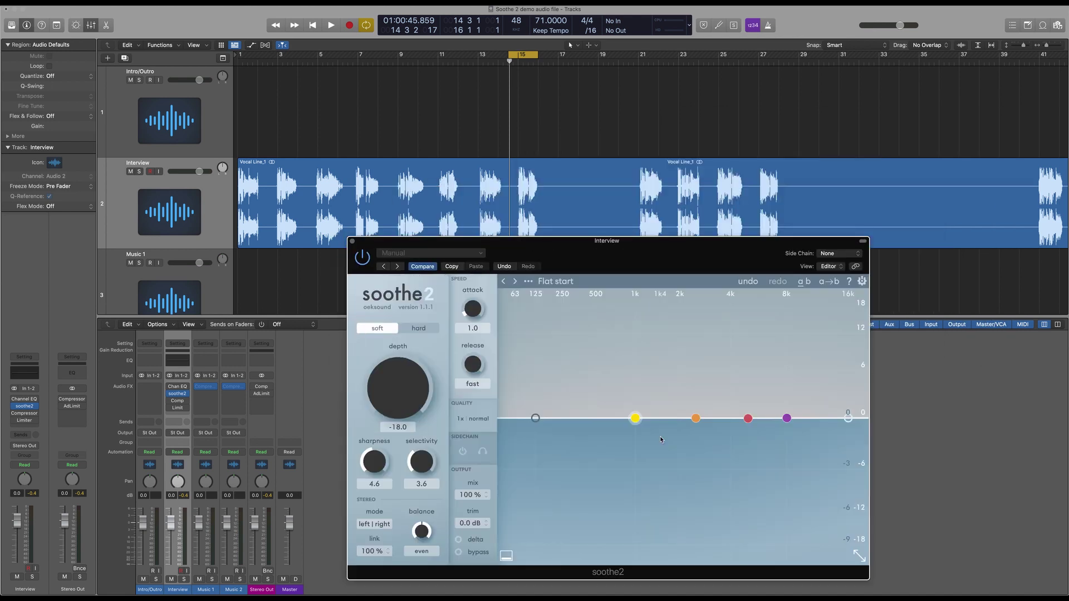
pyautogui.moveTo(666, 260); pyautogui.dragTo(567, 225)
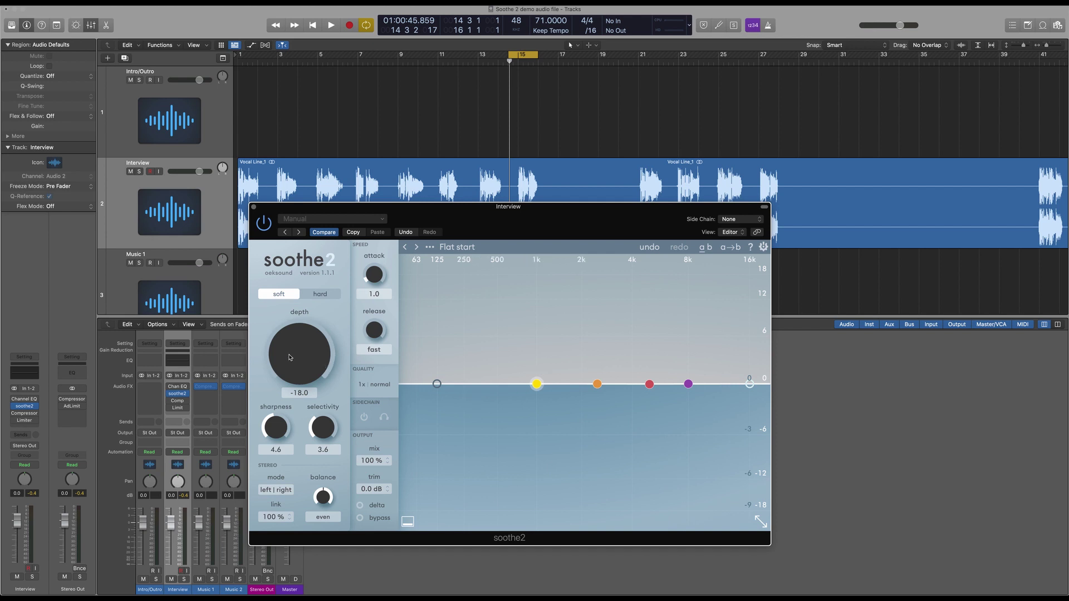
# Start playback and turn soothe2's depth from -18.0 to -2.8.
pyautogui.press('space')
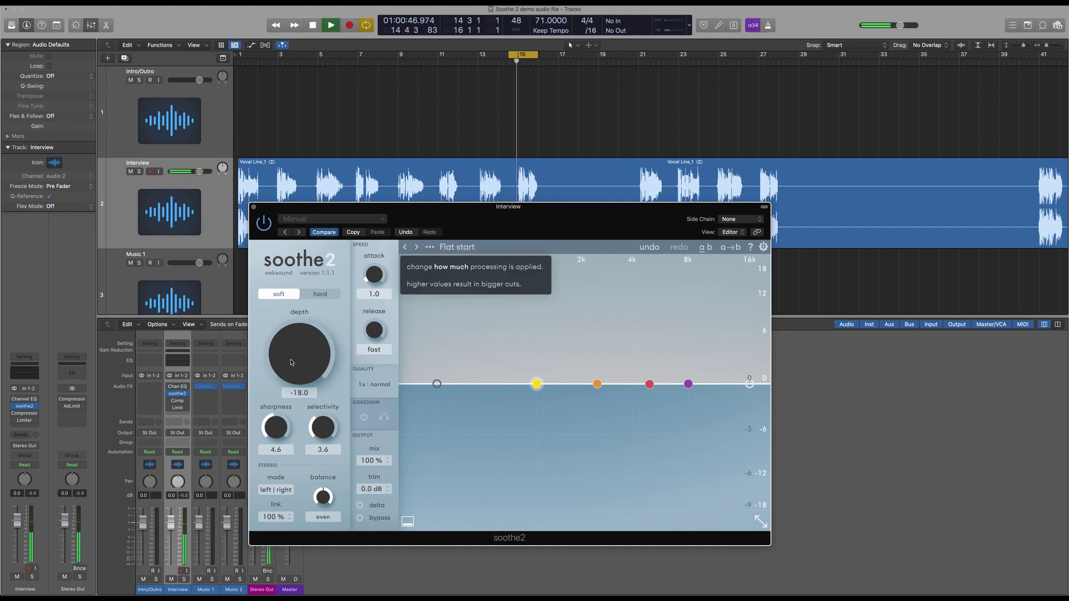
pyautogui.moveTo(291, 362); pyautogui.dragTo(293, 328)
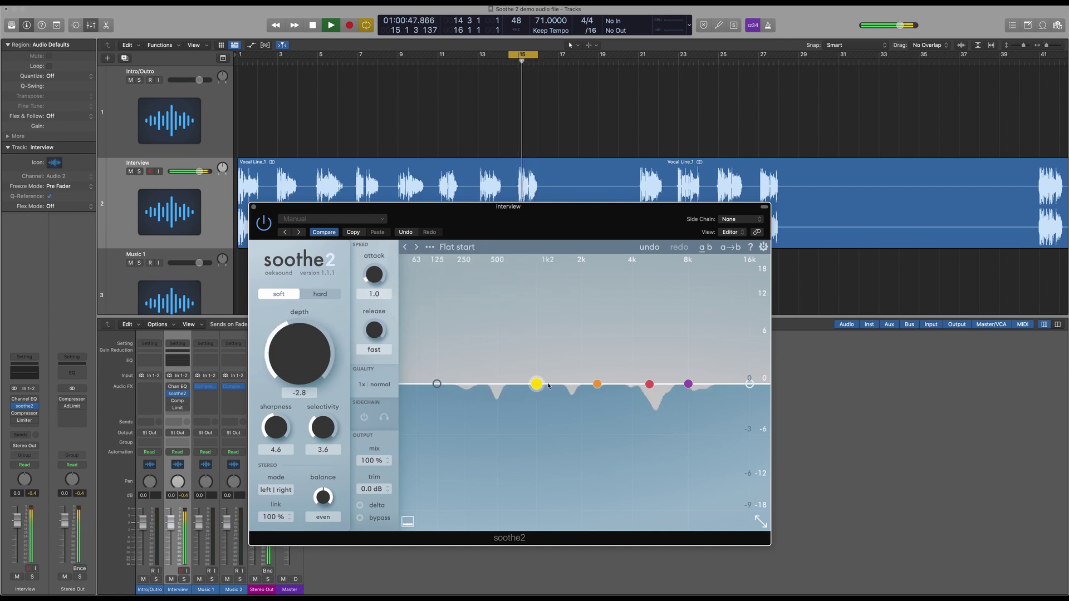
# Move band 1 to ~511 Hz, band 2 to ~1.9 kHz, band 4 to 8.8 kHz, 2.4 dB, q 5.8.
pyautogui.moveTo(536, 383); pyautogui.dragTo(499, 384)
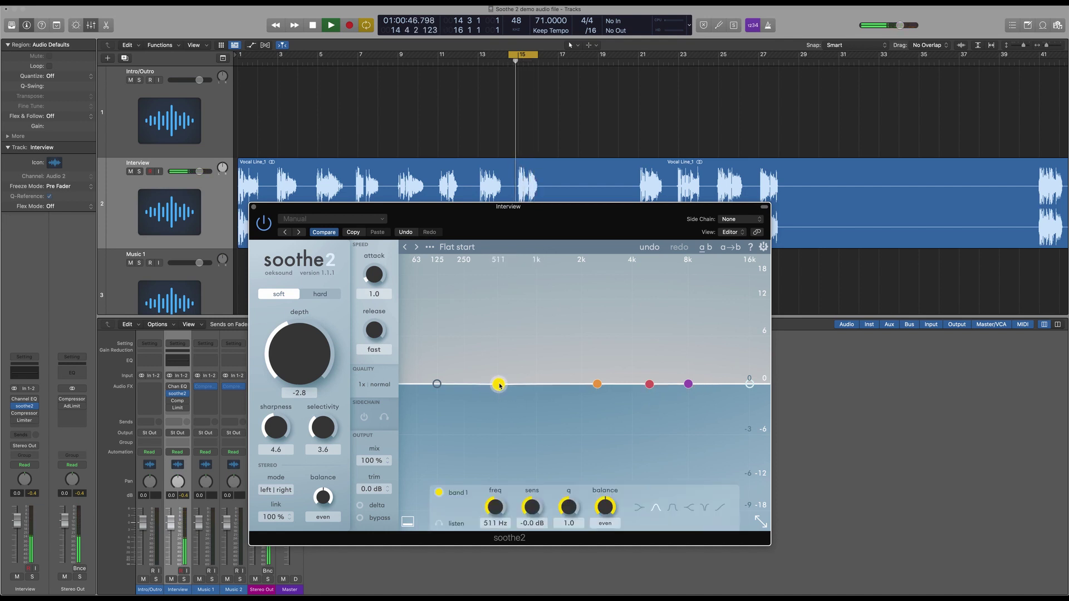
pyautogui.moveTo(597, 384); pyautogui.dragTo(580, 383)
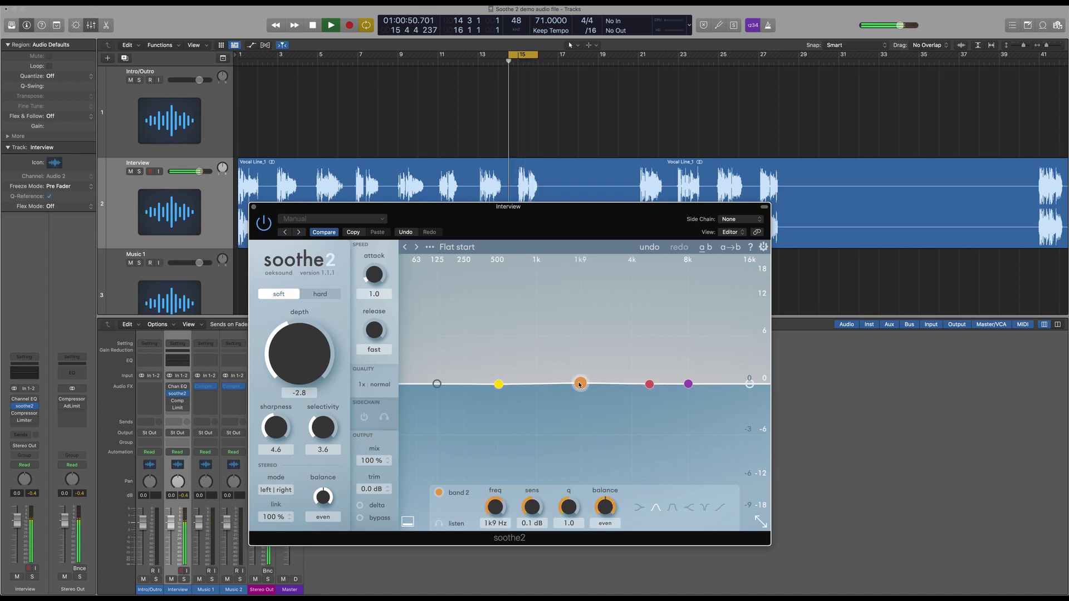
pyautogui.click(650, 384)
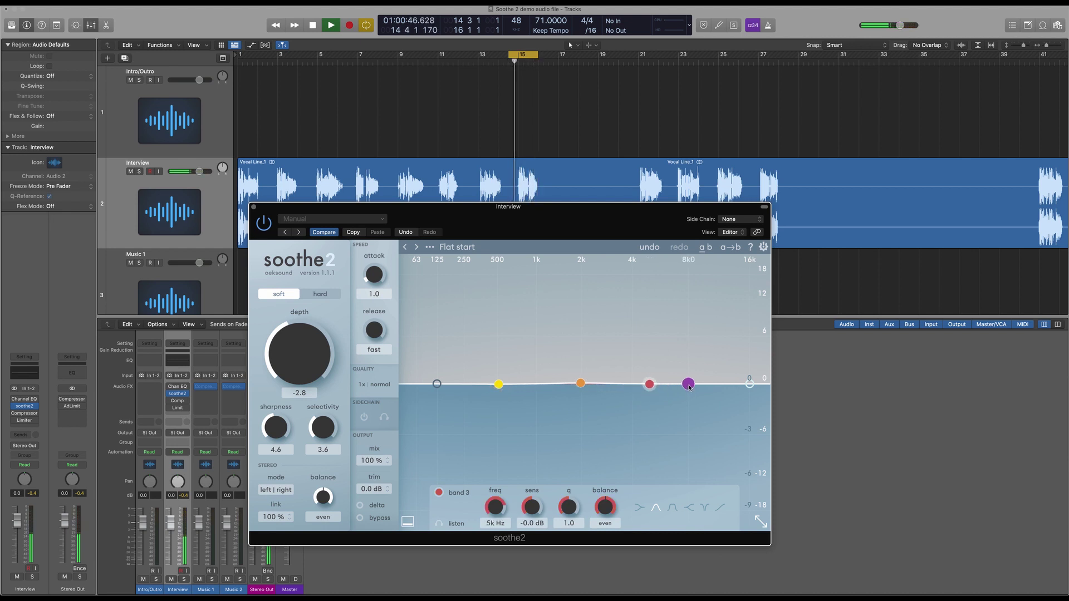
pyautogui.moveTo(690, 387); pyautogui.dragTo(697, 365)
pyautogui.moveTo(568, 506); pyautogui.dragTo(571, 480)
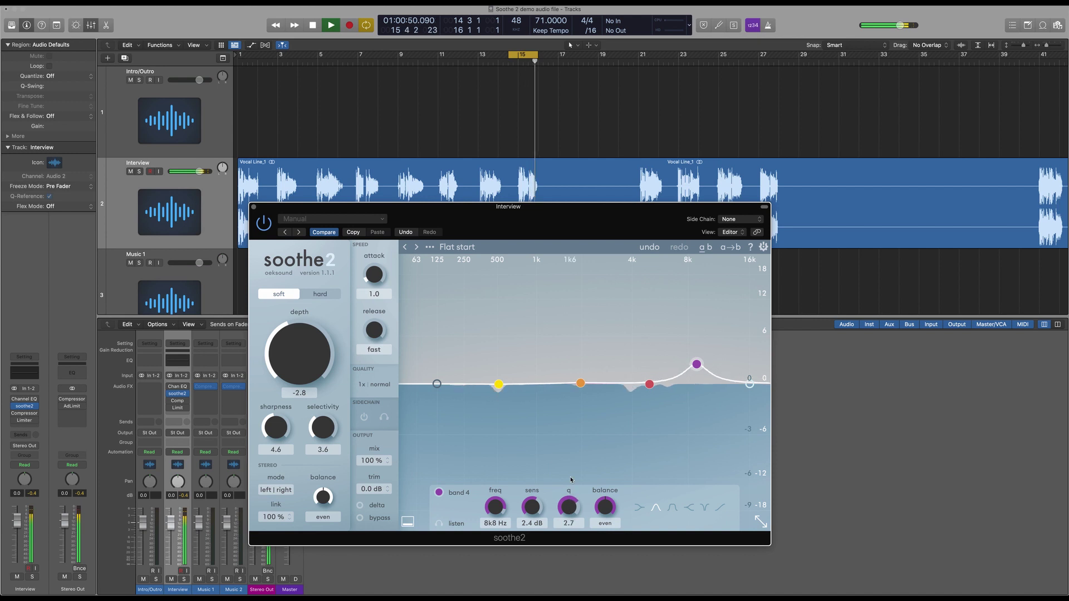
# Boost band 3 to about 4.4 dB and band 1 to about 6 dB, narrowing both with higher q.
pyautogui.click(649, 384)
pyautogui.moveTo(649, 384); pyautogui.dragTo(650, 348)
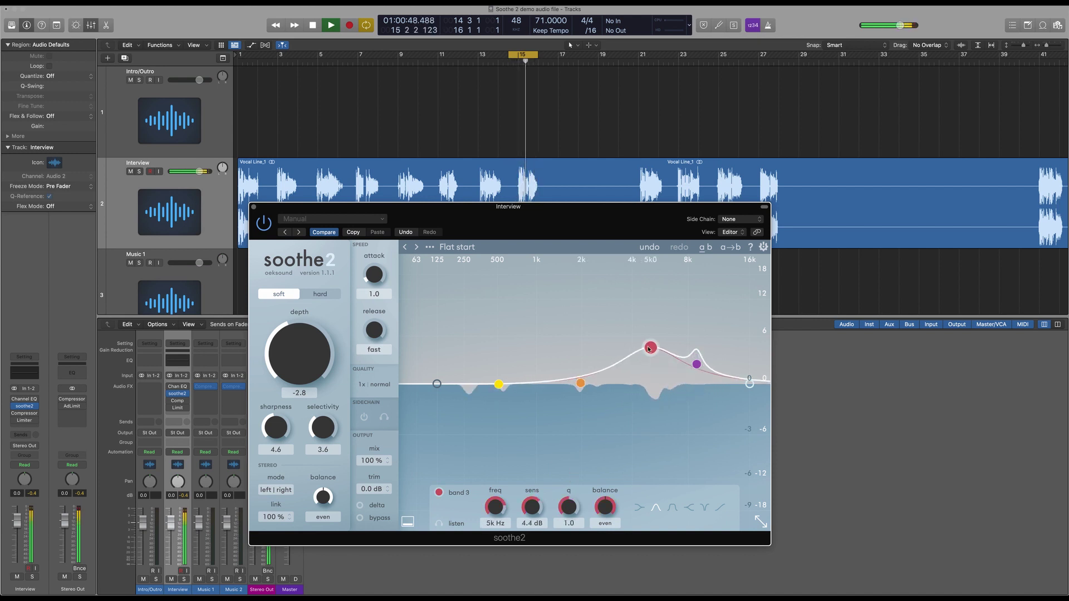
pyautogui.moveTo(566, 508); pyautogui.dragTo(568, 473)
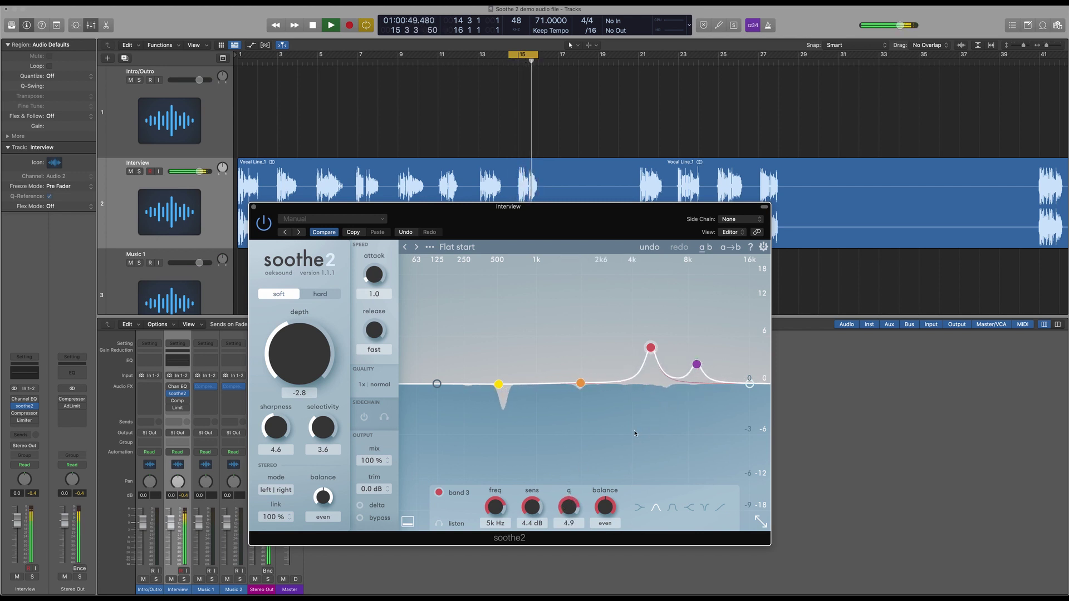
pyautogui.moveTo(501, 385); pyautogui.dragTo(501, 347)
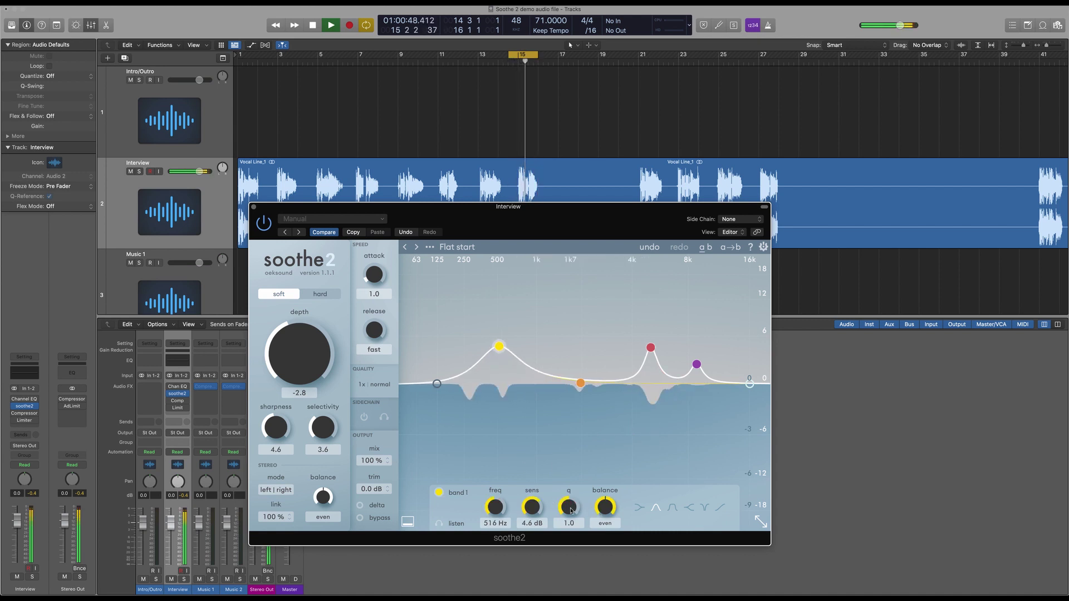
pyautogui.moveTo(569, 507); pyautogui.dragTo(569, 476)
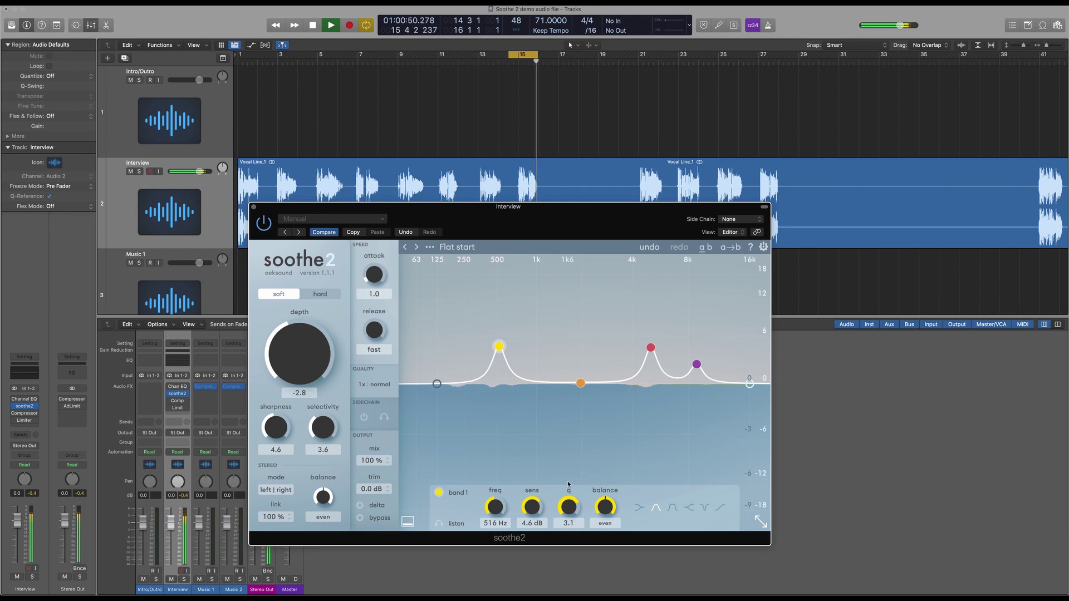
pyautogui.moveTo(500, 346); pyautogui.dragTo(499, 336)
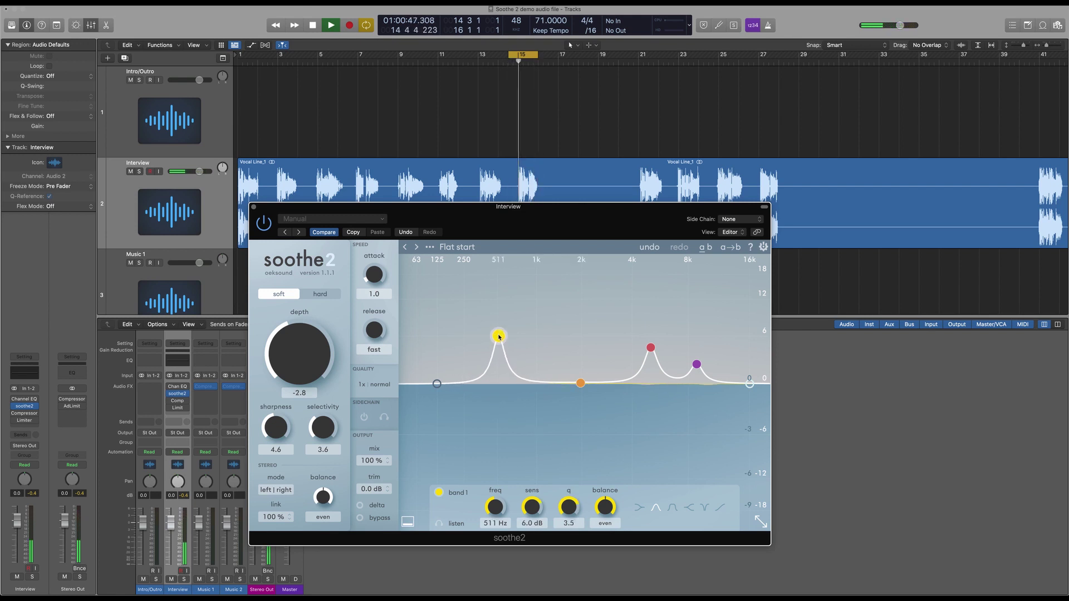
# Raise band 2's sensitivity to 1.0 dB and narrow its peak with higher q.
pyautogui.click(581, 383)
pyautogui.moveTo(581, 383); pyautogui.dragTo(579, 376)
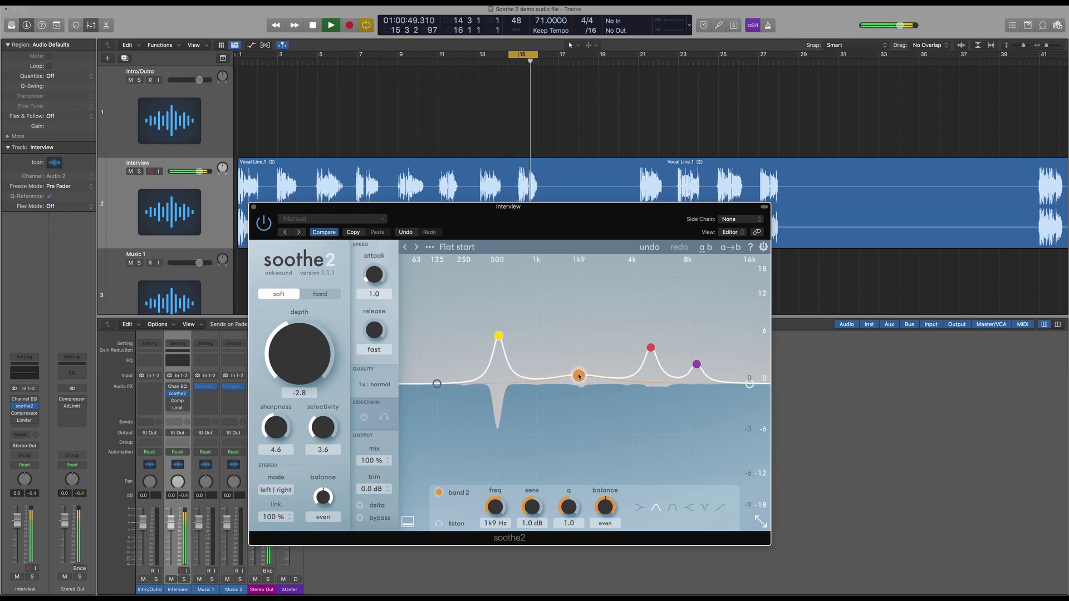
pyautogui.moveTo(568, 505); pyautogui.dragTo(562, 469)
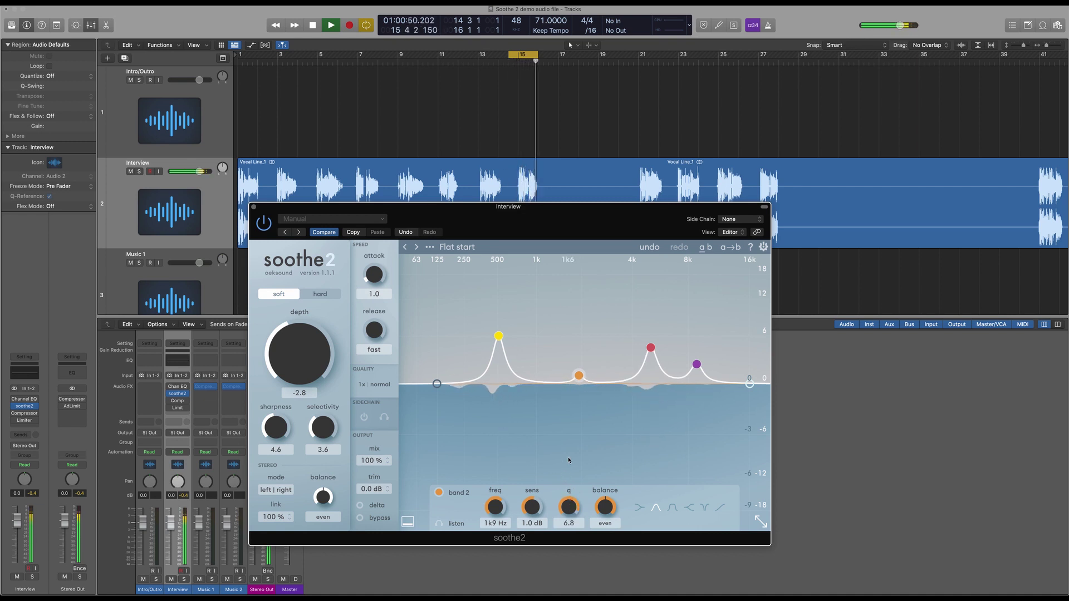
# Nudge band 1 to 516 Hz at 6.5 dB, and set depth 0.1 and selectivity 4.9.
pyautogui.click(499, 337)
pyautogui.moveTo(499, 338); pyautogui.dragTo(499, 334)
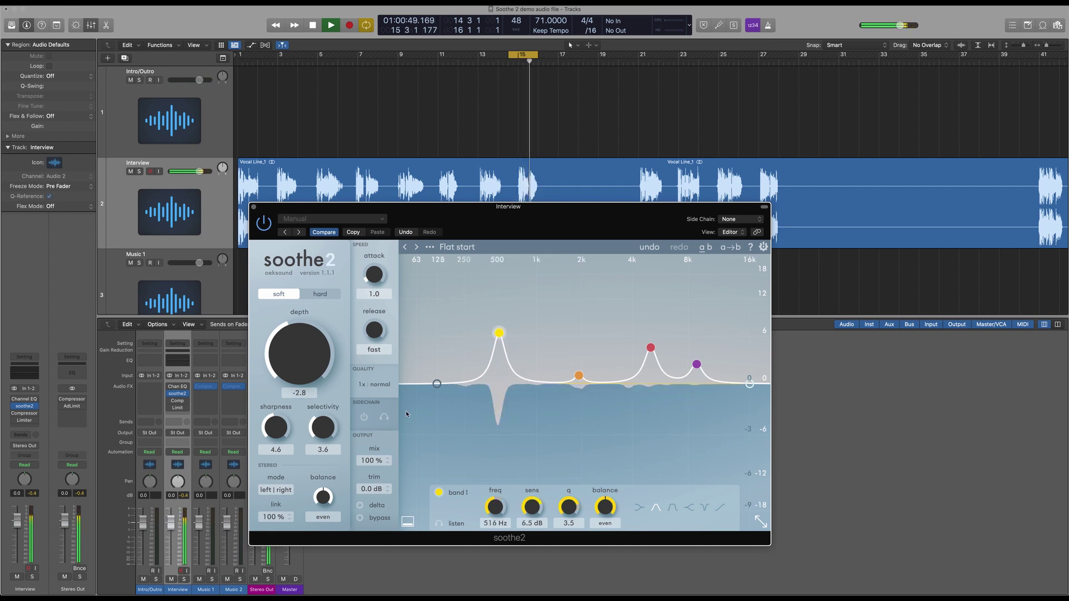
pyautogui.moveTo(289, 350); pyautogui.dragTo(291, 337)
pyautogui.moveTo(320, 440); pyautogui.dragTo(320, 418)
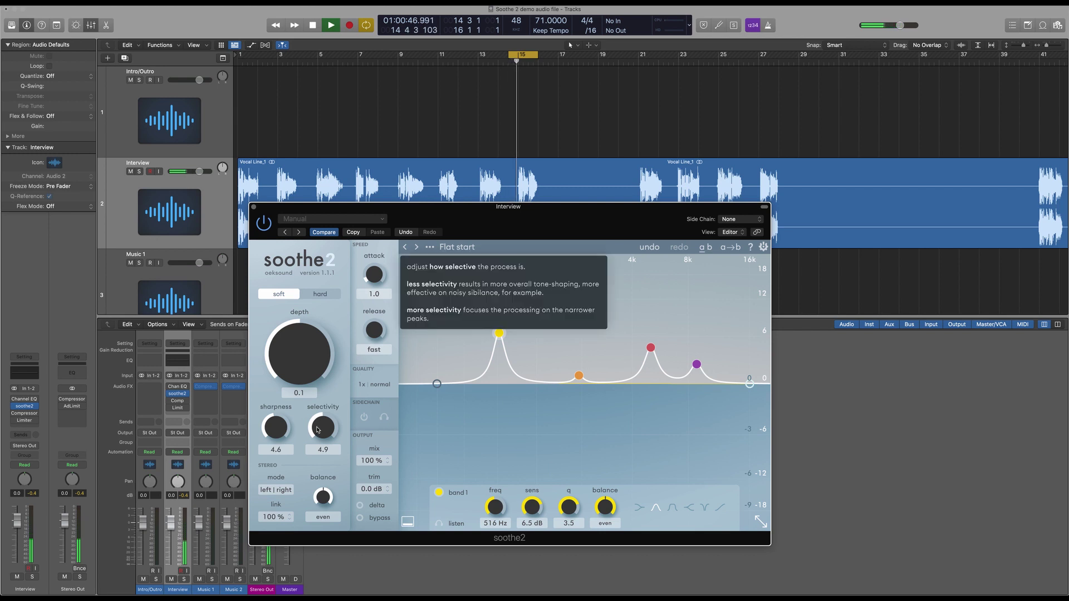
# Set selectivity to 5.0 and move band 1 down to 457 Hz.
pyautogui.moveTo(317, 432); pyautogui.dragTo(317, 430)
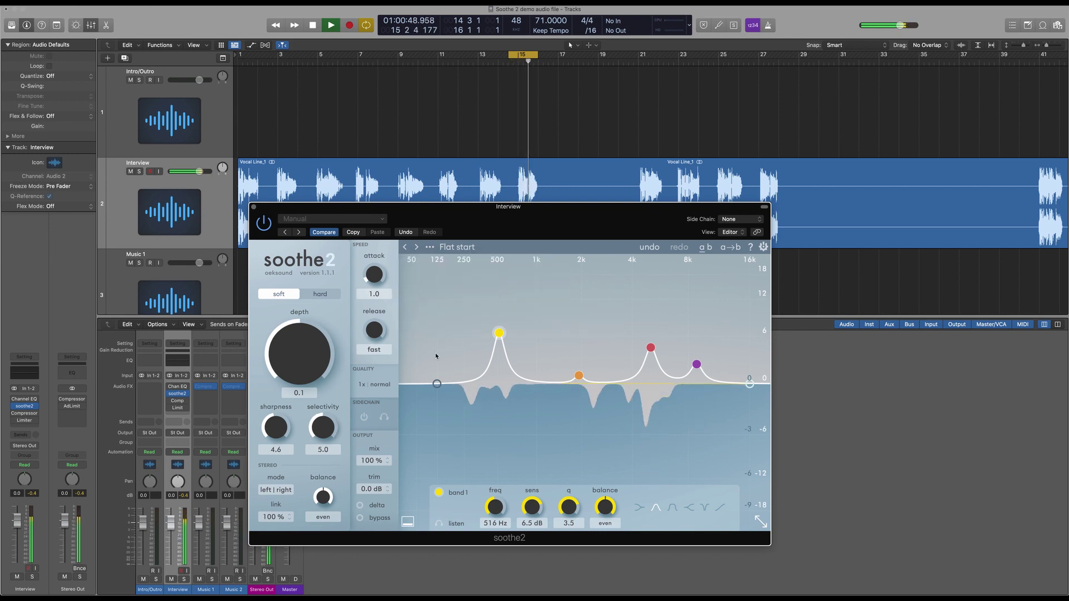
pyautogui.moveTo(500, 334); pyautogui.dragTo(494, 335)
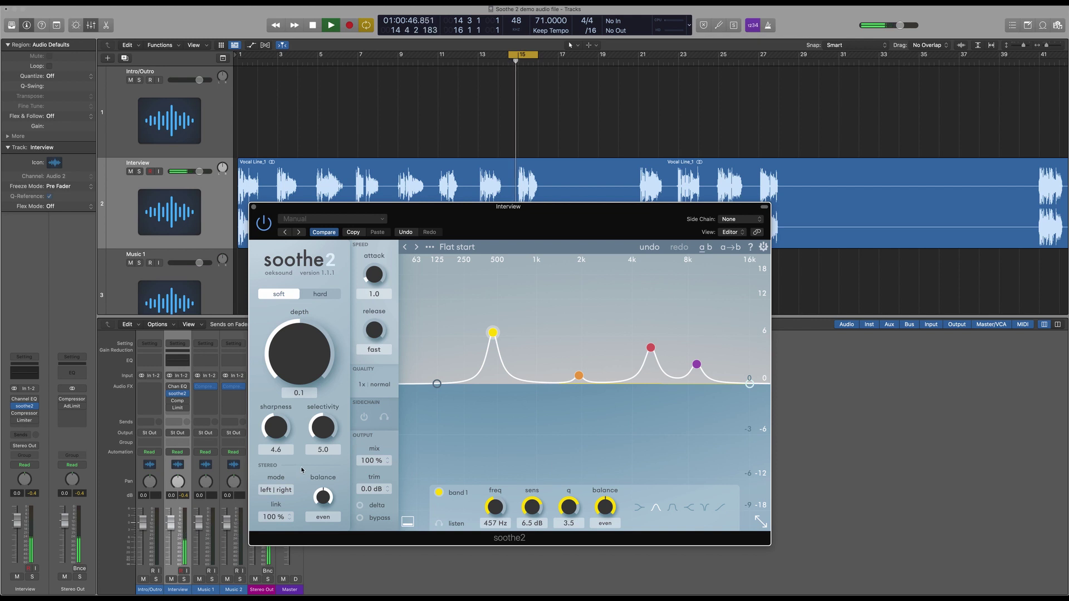
# Audition the Delta signal while setting band 3 to 5k1 Hz, 8.0 dB sensitivity and q 3.5.
pyautogui.click(360, 505)
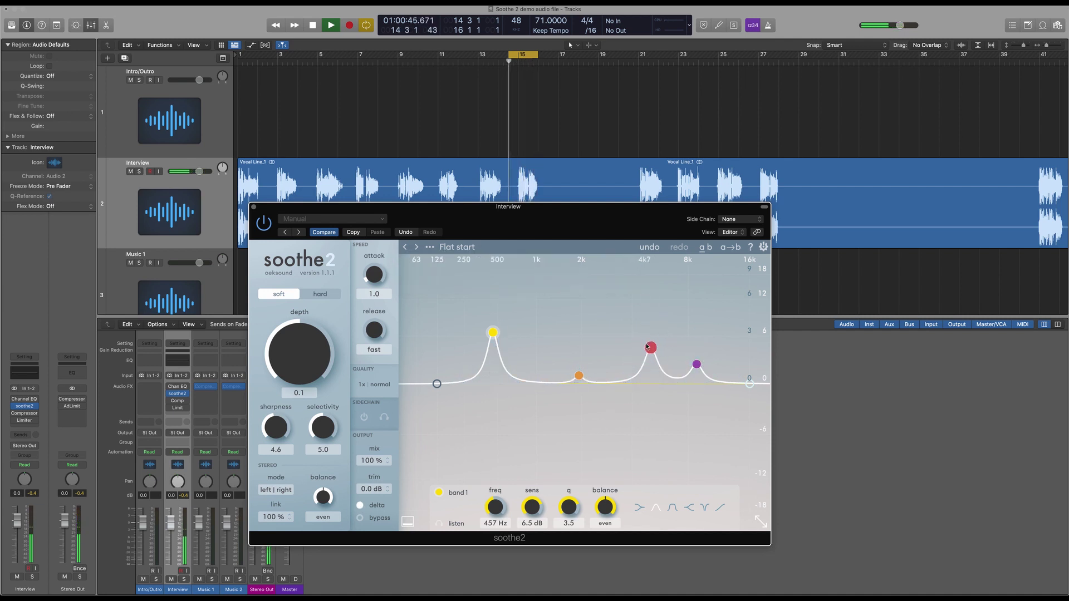
pyautogui.moveTo(651, 348); pyautogui.dragTo(652, 334)
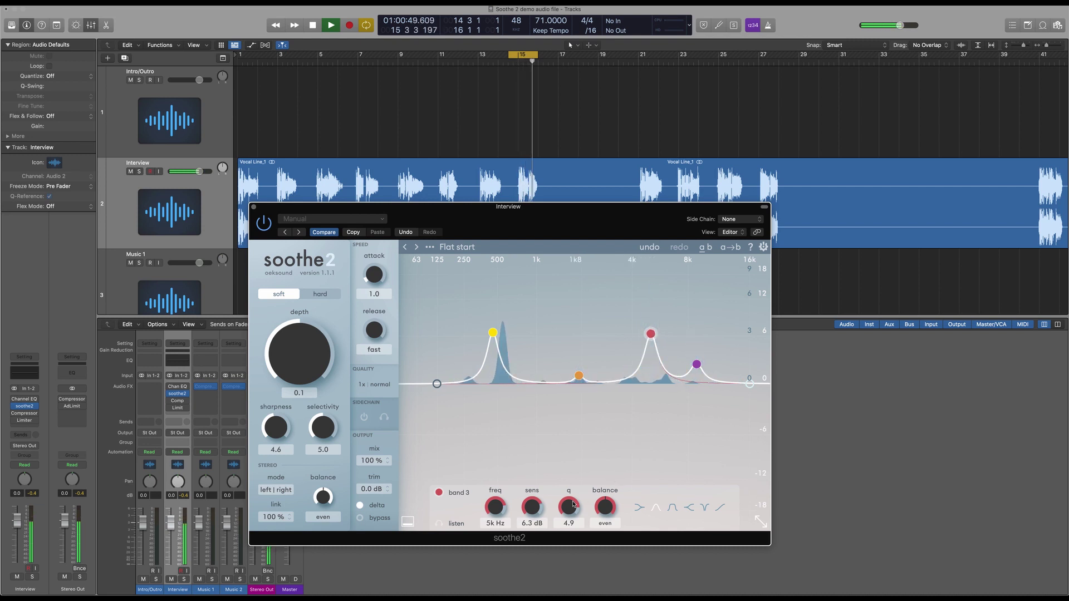
pyautogui.scroll(-2, 567, 507)
pyautogui.moveTo(567, 508); pyautogui.dragTo(567, 513)
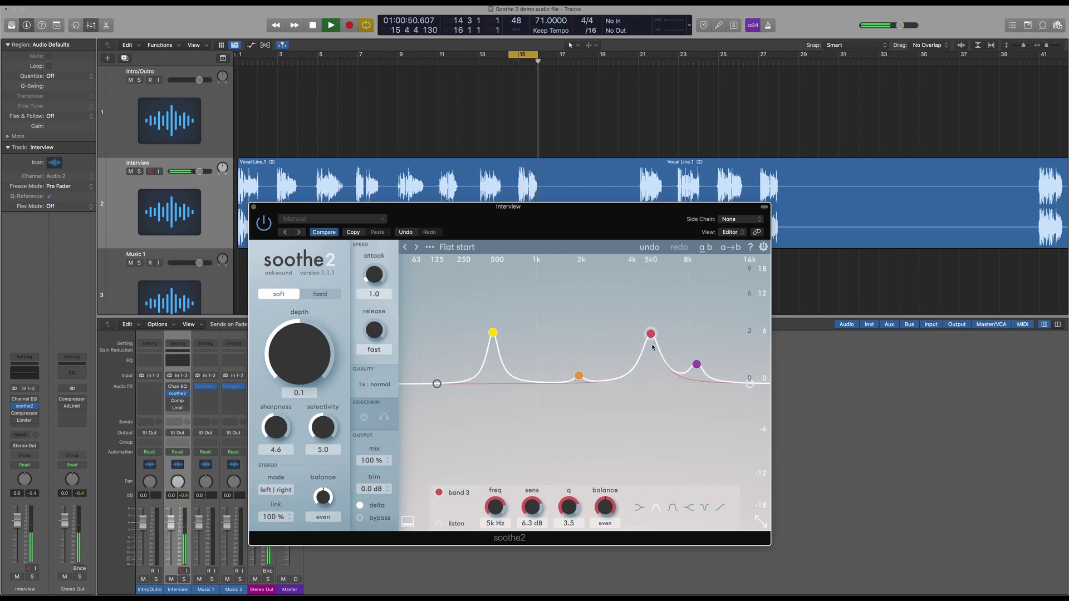
pyautogui.moveTo(651, 335); pyautogui.dragTo(653, 324)
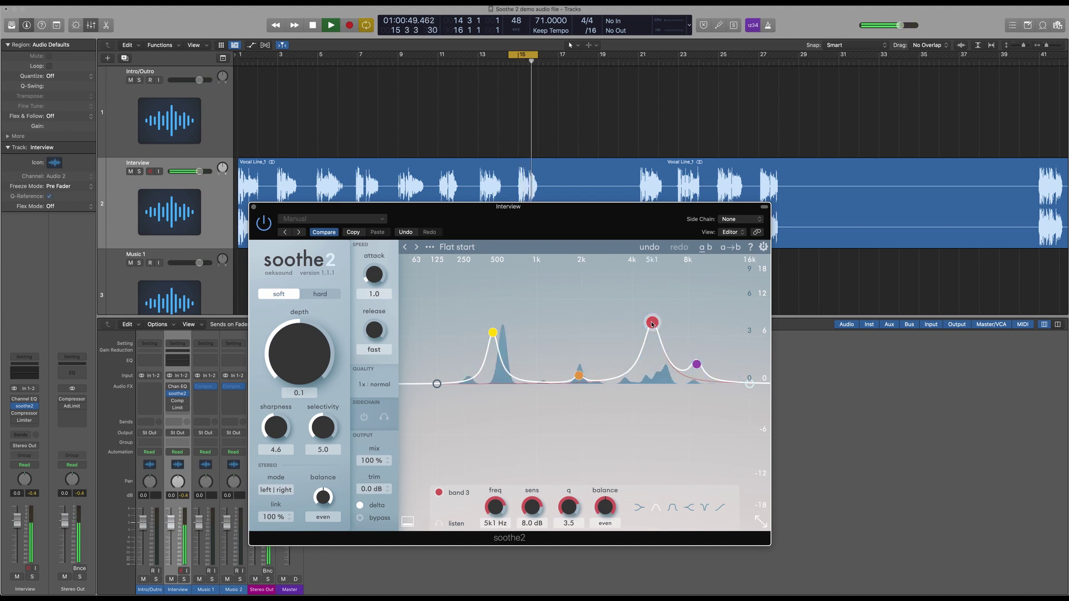
pyautogui.click(359, 519)
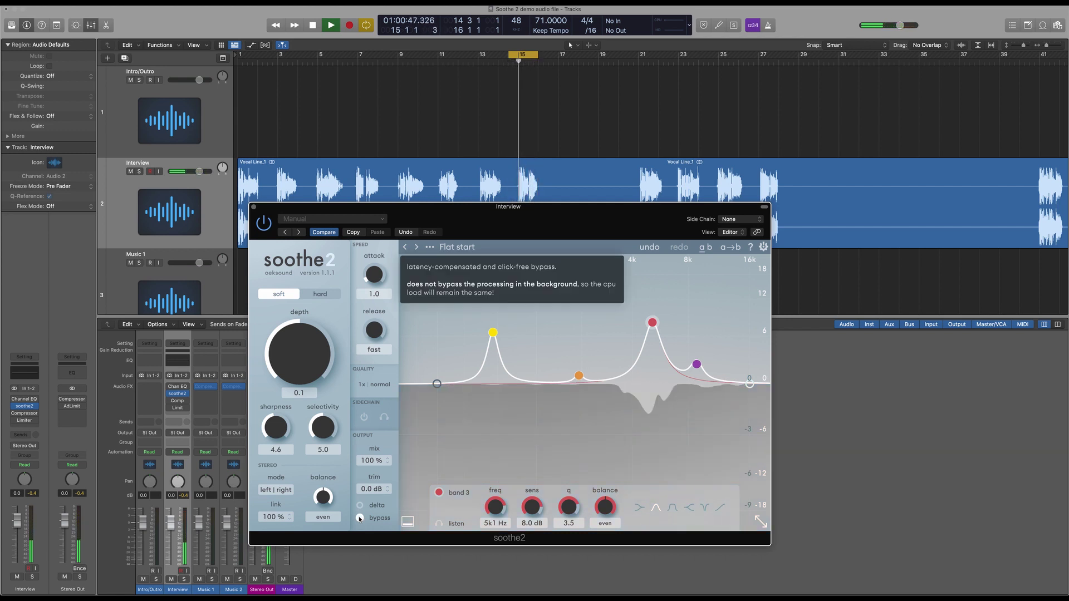